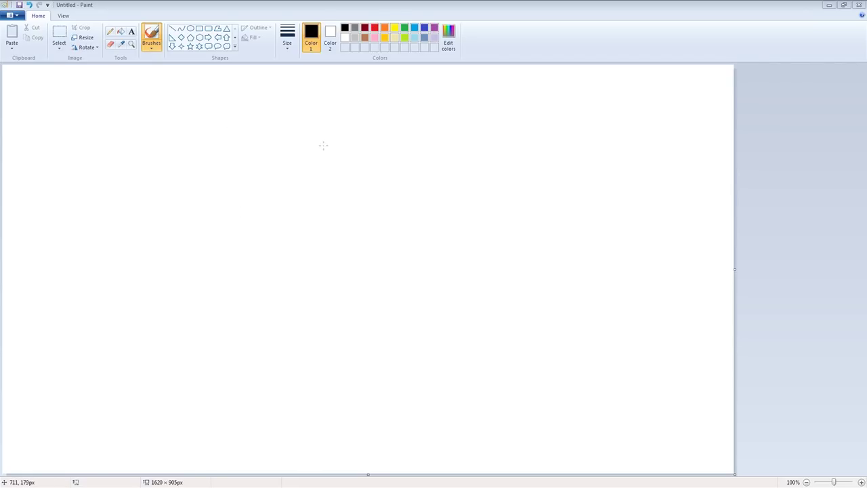
Step: Handwrite a first name in black capital letters across the upper part of the canvas with the brush
{"action": "left_click_drag", "start_coordinate": [184, 102], "coordinate": [185, 136]}
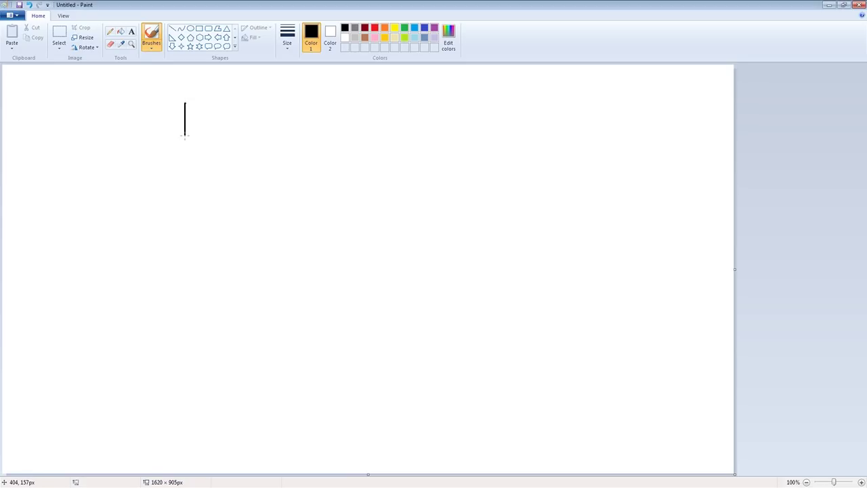
{"action": "mouse_move", "coordinate": [184, 103]}
{"action": "left_mouse_down"}
{"action": "mouse_move", "coordinate": [193, 119]}
{"action": "mouse_move", "coordinate": [214, 128]}
{"action": "left_mouse_up"}
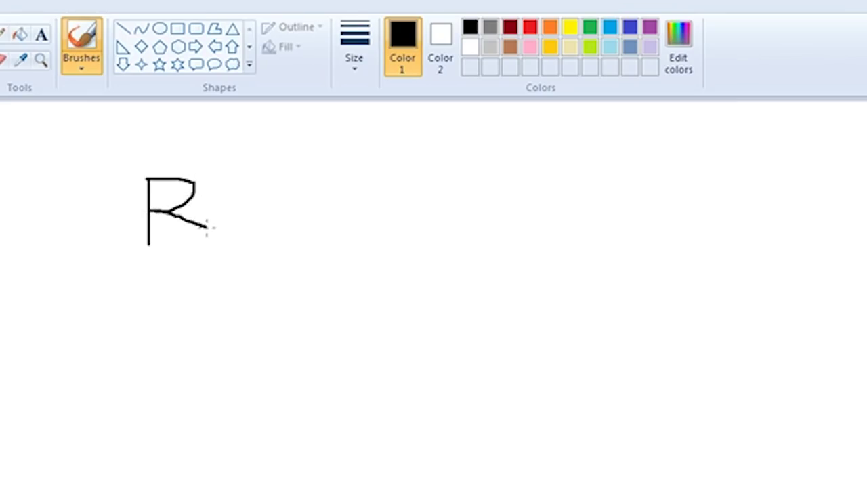
{"action": "left_click_drag", "start_coordinate": [208, 227], "coordinate": [217, 240]}
{"action": "mouse_move", "coordinate": [250, 181]}
{"action": "left_mouse_down"}
{"action": "mouse_move", "coordinate": [232, 241]}
{"action": "mouse_move", "coordinate": [292, 248]}
{"action": "left_mouse_up"}
{"action": "left_click_drag", "start_coordinate": [247, 216], "coordinate": [308, 218]}
{"action": "mouse_move", "coordinate": [308, 184]}
{"action": "left_mouse_down"}
{"action": "mouse_move", "coordinate": [308, 236]}
{"action": "mouse_move", "coordinate": [359, 183]}
{"action": "left_mouse_up"}
{"action": "mouse_move", "coordinate": [308, 202]}
{"action": "left_mouse_down"}
{"action": "mouse_move", "coordinate": [364, 209]}
{"action": "mouse_move", "coordinate": [364, 248]}
{"action": "left_mouse_up"}
{"action": "left_click_drag", "start_coordinate": [371, 195], "coordinate": [410, 252]}
{"action": "left_click_drag", "start_coordinate": [363, 233], "coordinate": [422, 224]}
{"action": "mouse_move", "coordinate": [435, 190]}
{"action": "left_mouse_down"}
{"action": "mouse_move", "coordinate": [445, 243]}
{"action": "mouse_move", "coordinate": [476, 189]}
{"action": "mouse_move", "coordinate": [457, 214]}
{"action": "mouse_move", "coordinate": [499, 255]}
{"action": "mouse_move", "coordinate": [531, 254]}
{"action": "left_mouse_up"}
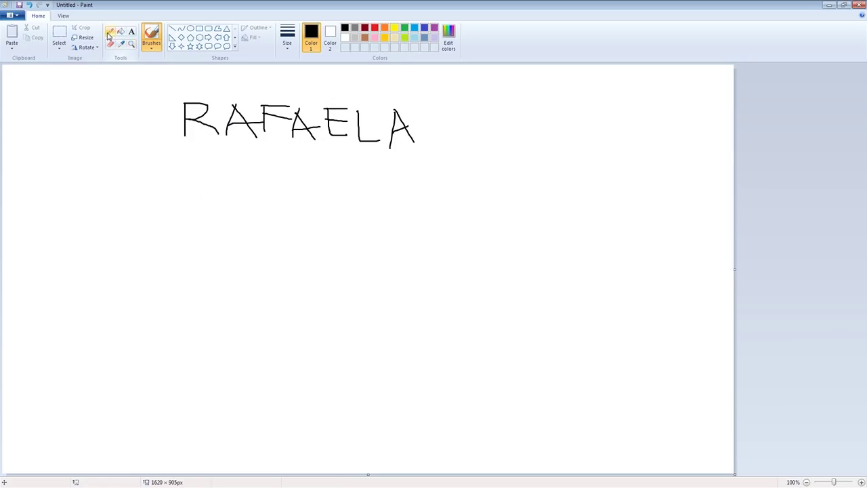
Step: Select the whole handwritten name and delete it from the canvas
{"action": "left_click", "coordinate": [59, 34]}
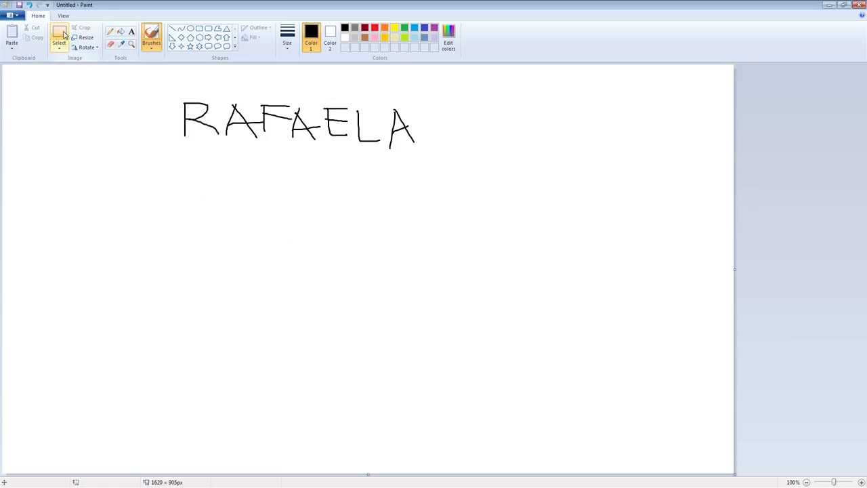
{"action": "left_click_drag", "start_coordinate": [154, 89], "coordinate": [425, 161]}
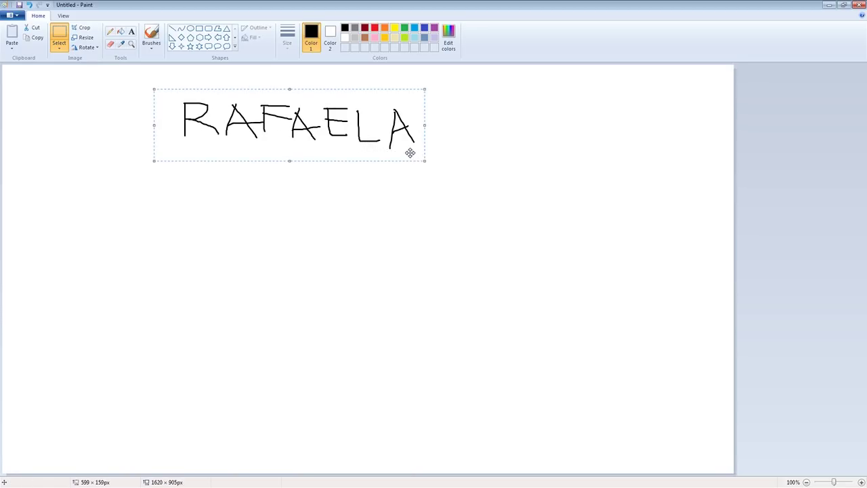
{"action": "key", "text": "Delete"}
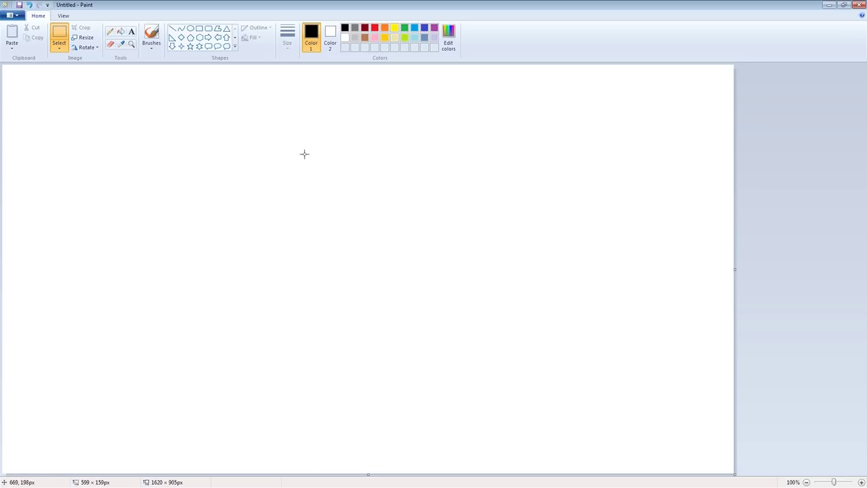
Step: Try to draw a short diagonal black line in the thickest width on the upper canvas, and undo it
{"action": "left_click_drag", "start_coordinate": [311, 150], "coordinate": [313, 179]}
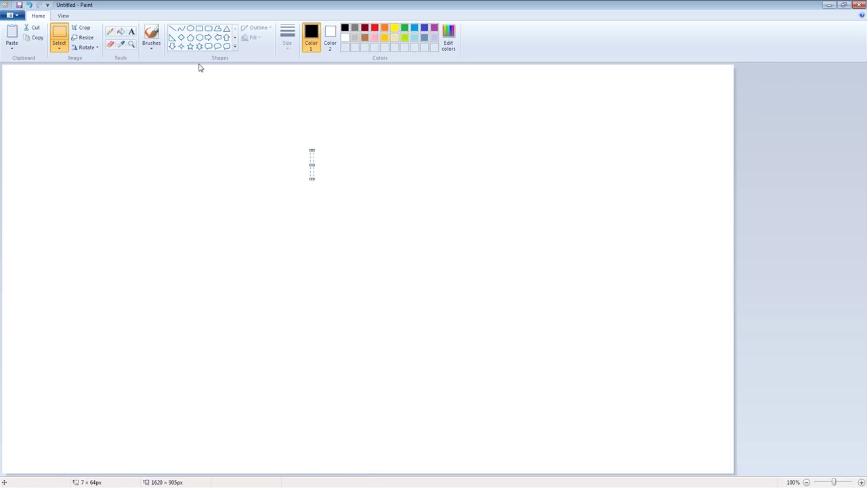
{"action": "left_click", "coordinate": [173, 30]}
{"action": "left_click", "coordinate": [287, 41]}
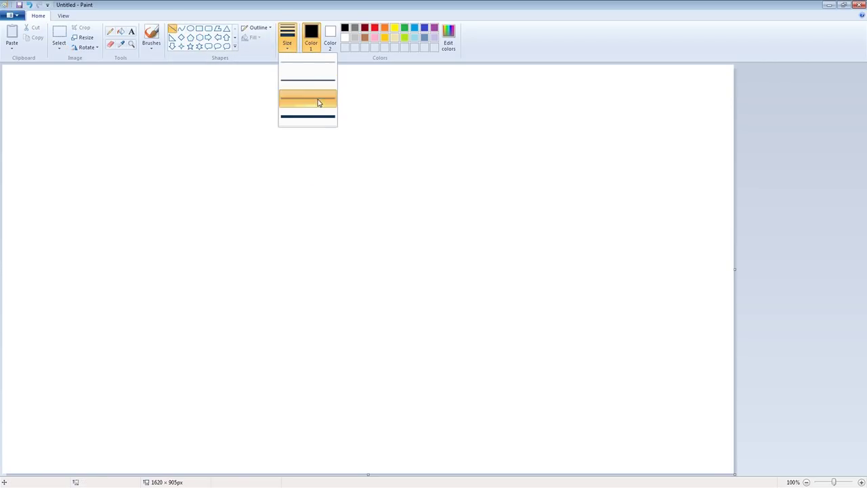
{"action": "left_click", "coordinate": [319, 101]}
{"action": "left_click", "coordinate": [288, 38]}
{"action": "left_click", "coordinate": [316, 115]}
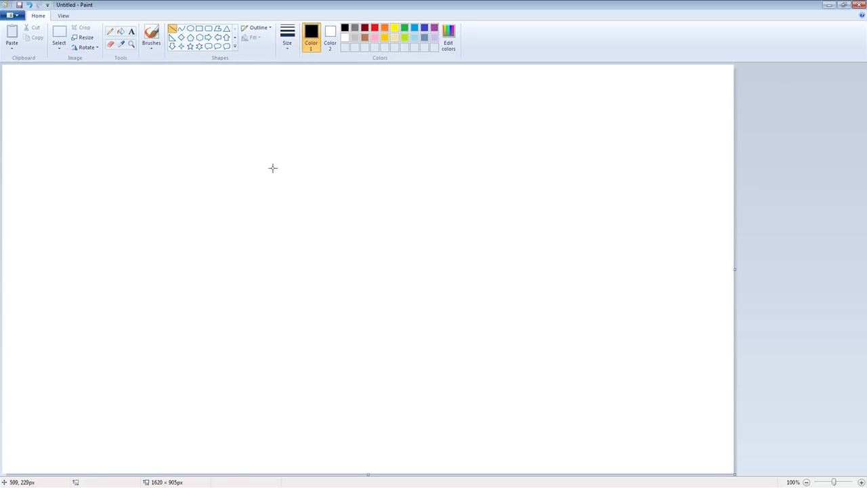
{"action": "left_click_drag", "start_coordinate": [305, 115], "coordinate": [332, 186]}
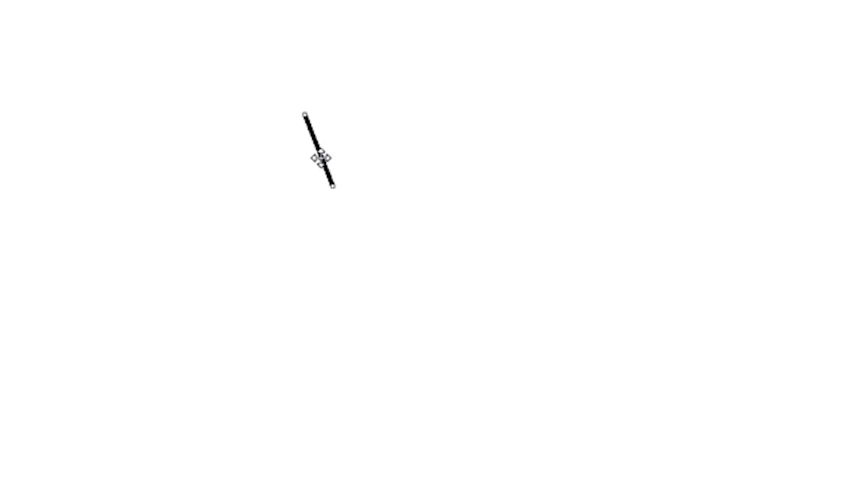
{"action": "left_click_drag", "start_coordinate": [318, 147], "coordinate": [295, 157]}
{"action": "left_click", "coordinate": [259, 131]}
{"action": "key", "text": "ctrl+z"}
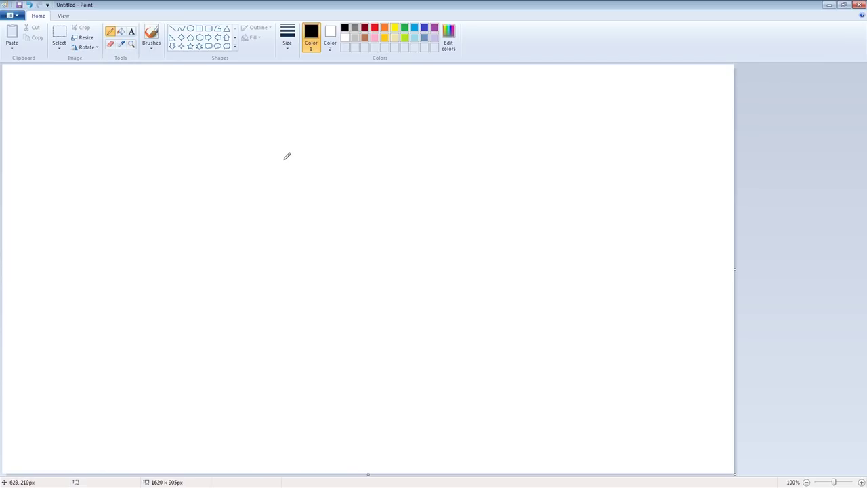
Step: Try to sketch a U-shaped face outline with a thin black pencil line, and undo it
{"action": "left_click_drag", "start_coordinate": [291, 155], "coordinate": [303, 165]}
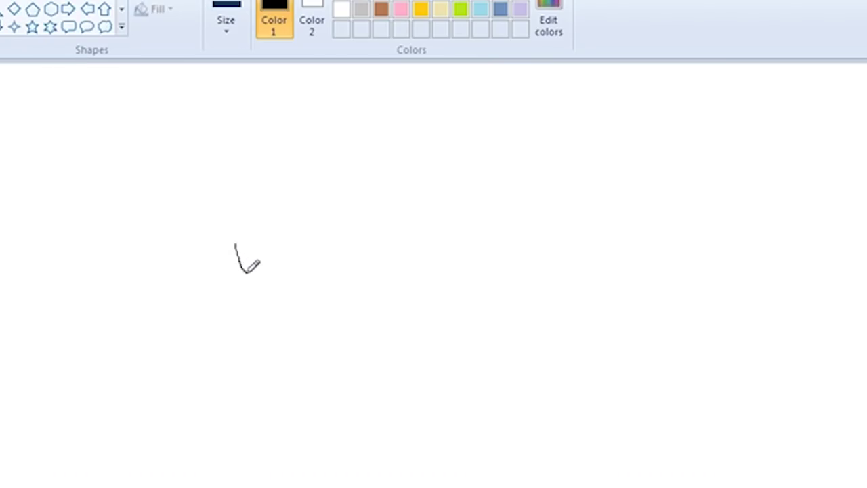
{"action": "mouse_move", "coordinate": [246, 271]}
{"action": "left_mouse_down"}
{"action": "mouse_move", "coordinate": [272, 280]}
{"action": "mouse_move", "coordinate": [304, 261]}
{"action": "mouse_move", "coordinate": [302, 242]}
{"action": "left_mouse_up"}
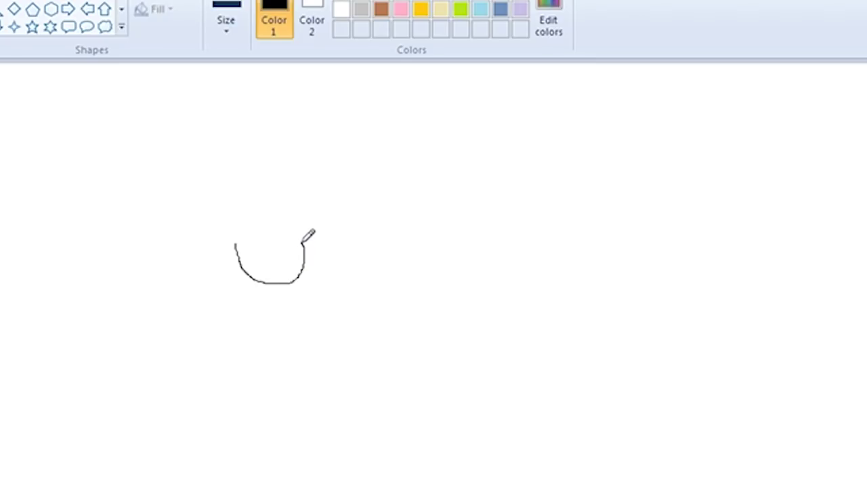
{"action": "key", "text": "ctrl+z"}
Step: Set the pencil to the second-thickest line and draw a black U-shaped face outline in the upper middle of the canvas
{"action": "left_click", "coordinate": [230, 23]}
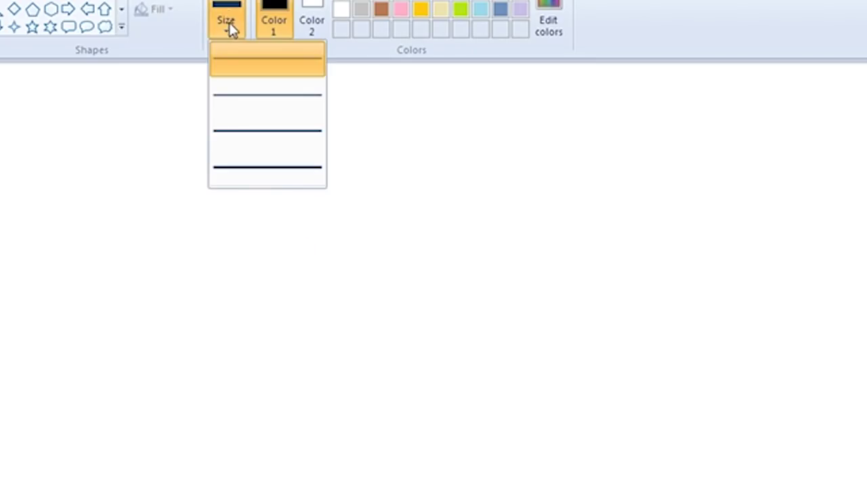
{"action": "left_click", "coordinate": [264, 131]}
{"action": "mouse_move", "coordinate": [230, 227]}
{"action": "left_mouse_down"}
{"action": "mouse_move", "coordinate": [241, 260]}
{"action": "mouse_move", "coordinate": [273, 277]}
{"action": "mouse_move", "coordinate": [305, 266]}
{"action": "mouse_move", "coordinate": [308, 220]}
{"action": "left_mouse_up"}
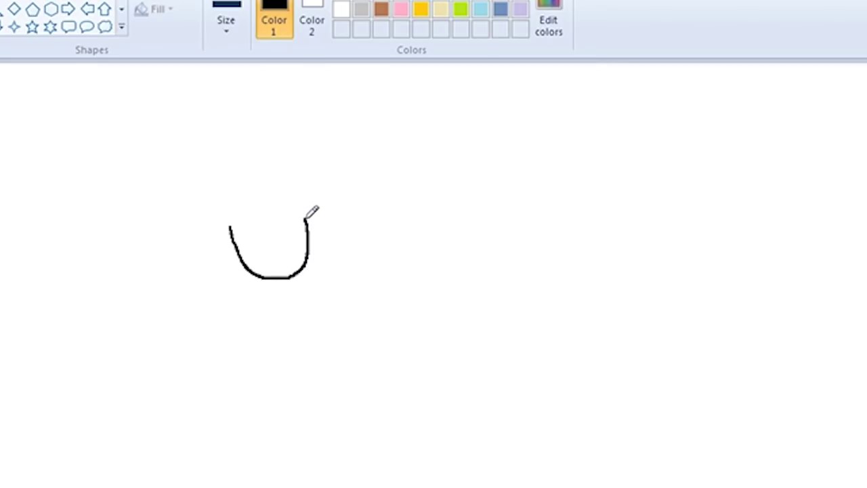
{"action": "left_click_drag", "start_coordinate": [231, 226], "coordinate": [232, 217]}
Step: Draw two eyes with filled black pupils inside the face and sketch a small angular nose below them
{"action": "mouse_move", "coordinate": [244, 215]}
{"action": "left_mouse_down"}
{"action": "mouse_move", "coordinate": [249, 235]}
{"action": "mouse_move", "coordinate": [242, 230]}
{"action": "mouse_move", "coordinate": [244, 222]}
{"action": "mouse_move", "coordinate": [278, 233]}
{"action": "mouse_move", "coordinate": [279, 223]}
{"action": "mouse_move", "coordinate": [292, 225]}
{"action": "mouse_move", "coordinate": [286, 230]}
{"action": "mouse_move", "coordinate": [279, 225]}
{"action": "mouse_move", "coordinate": [298, 222]}
{"action": "mouse_move", "coordinate": [246, 227]}
{"action": "left_mouse_up"}
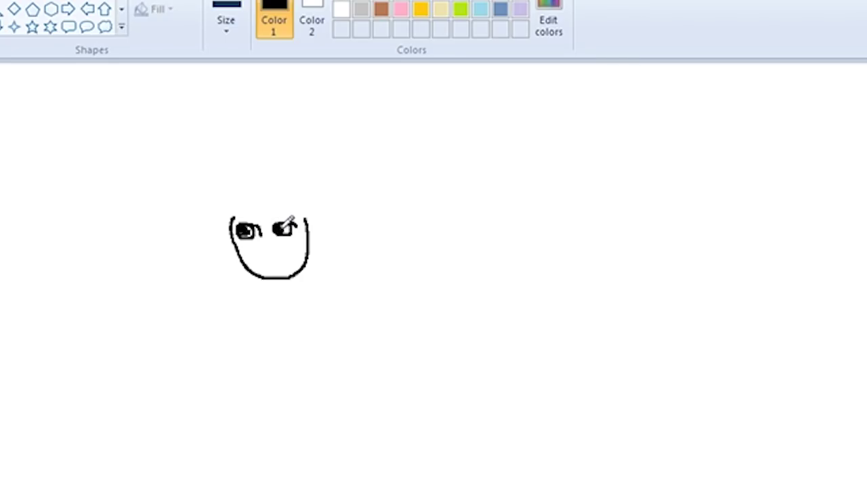
{"action": "left_click_drag", "start_coordinate": [247, 230], "coordinate": [256, 227]}
{"action": "left_click_drag", "start_coordinate": [265, 241], "coordinate": [268, 252]}
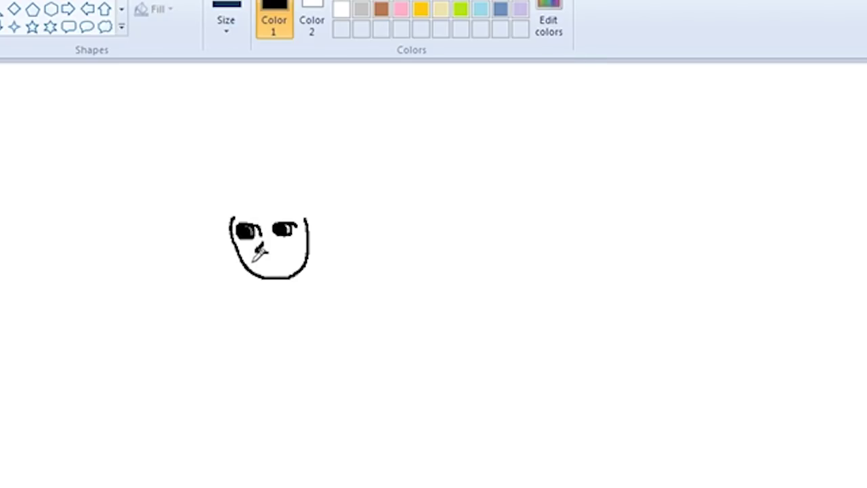
Step: Draw a narrow open mouth beneath the nose and add short black eyelashes above both eyes
{"action": "left_click_drag", "start_coordinate": [259, 254], "coordinate": [295, 246]}
{"action": "key", "text": "ctrl+z"}
{"action": "mouse_move", "coordinate": [252, 263]}
{"action": "left_mouse_down"}
{"action": "mouse_move", "coordinate": [281, 258]}
{"action": "mouse_move", "coordinate": [288, 265]}
{"action": "mouse_move", "coordinate": [297, 247]}
{"action": "left_mouse_up"}
{"action": "key", "text": "ctrl+z"}
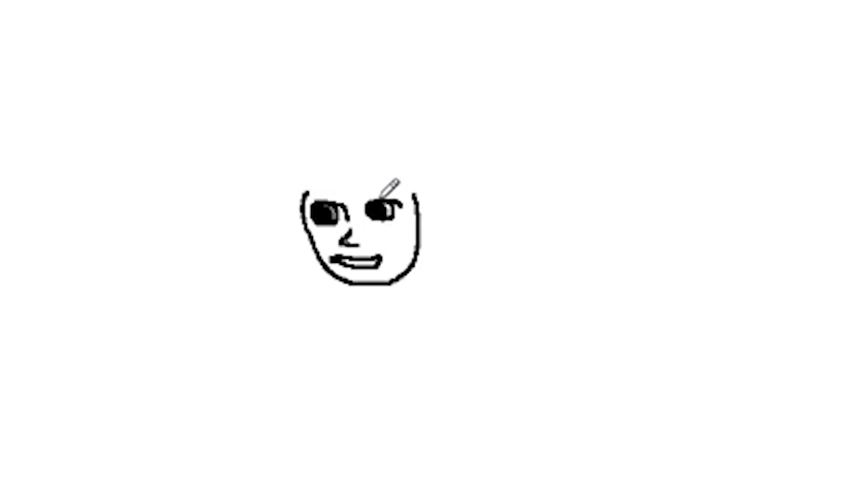
{"action": "left_click_drag", "start_coordinate": [381, 196], "coordinate": [410, 201]}
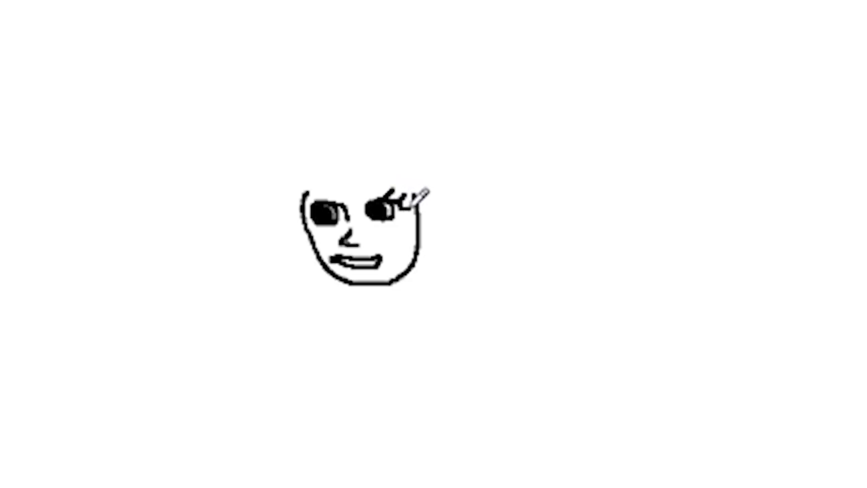
{"action": "mouse_move", "coordinate": [321, 203]}
{"action": "left_mouse_down"}
{"action": "mouse_move", "coordinate": [306, 199]}
{"action": "mouse_move", "coordinate": [317, 190]}
{"action": "left_mouse_up"}
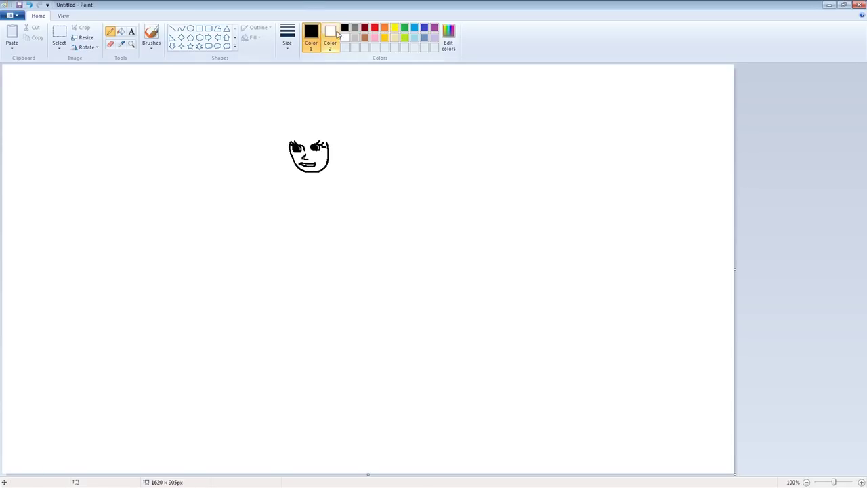
Step: Set the drawing color to yellow
{"action": "left_click", "coordinate": [394, 28]}
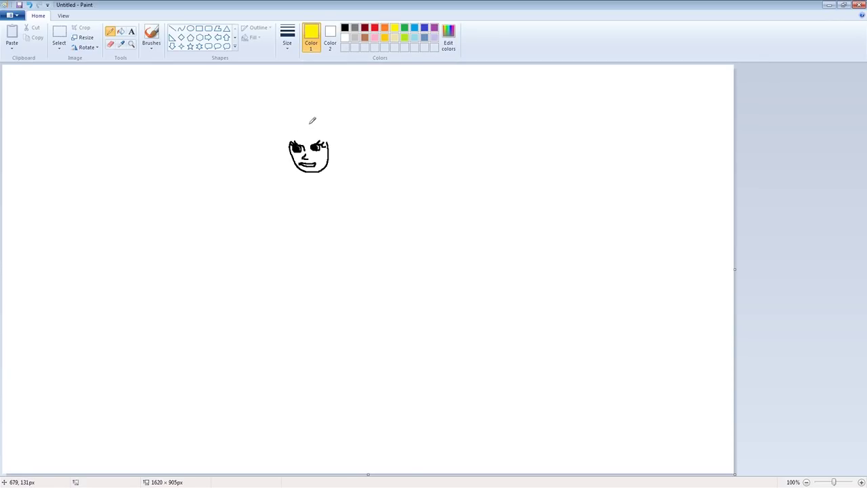
Step: Try to outline long yellow hair with a zigzag fringe around the face, and undo it
{"action": "mouse_move", "coordinate": [284, 130]}
{"action": "left_mouse_down"}
{"action": "mouse_move", "coordinate": [277, 153]}
{"action": "mouse_move", "coordinate": [286, 187]}
{"action": "left_mouse_up"}
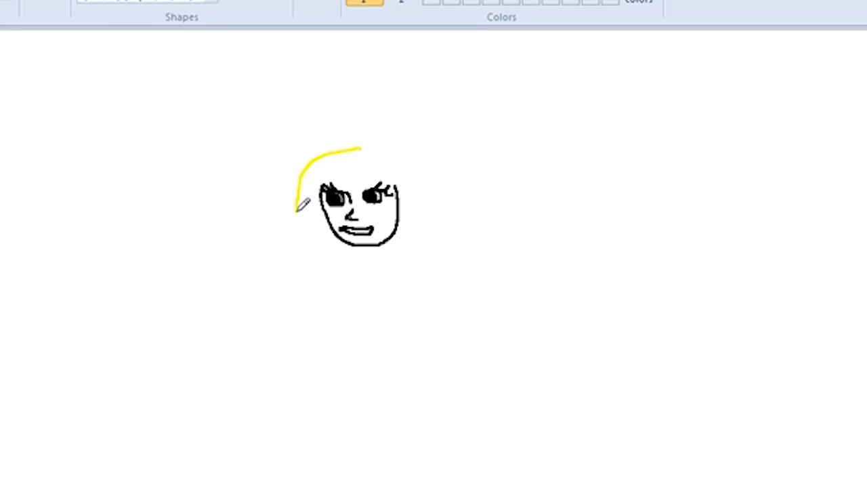
{"action": "mouse_move", "coordinate": [314, 276]}
{"action": "left_mouse_down"}
{"action": "mouse_move", "coordinate": [334, 308]}
{"action": "mouse_move", "coordinate": [319, 262]}
{"action": "mouse_move", "coordinate": [322, 193]}
{"action": "mouse_move", "coordinate": [348, 164]}
{"action": "mouse_move", "coordinate": [339, 185]}
{"action": "mouse_move", "coordinate": [359, 164]}
{"action": "mouse_move", "coordinate": [351, 187]}
{"action": "mouse_move", "coordinate": [370, 168]}
{"action": "mouse_move", "coordinate": [373, 178]}
{"action": "left_mouse_up"}
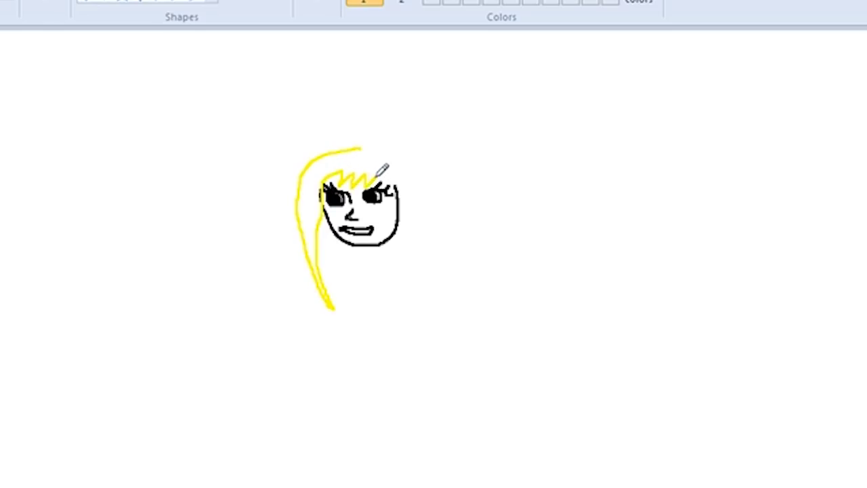
{"action": "key", "text": "ctrl+z"}
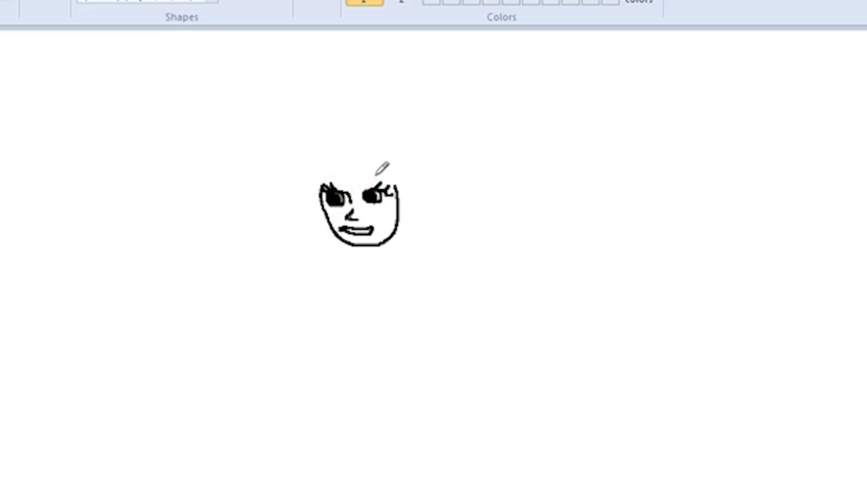
Step: Outline center-parted hair in yellow around both sides of the face, ending below the chin, and fill it with yellow
{"action": "mouse_move", "coordinate": [353, 171]}
{"action": "left_mouse_down"}
{"action": "mouse_move", "coordinate": [318, 190]}
{"action": "mouse_move", "coordinate": [316, 221]}
{"action": "mouse_move", "coordinate": [332, 265]}
{"action": "left_mouse_up"}
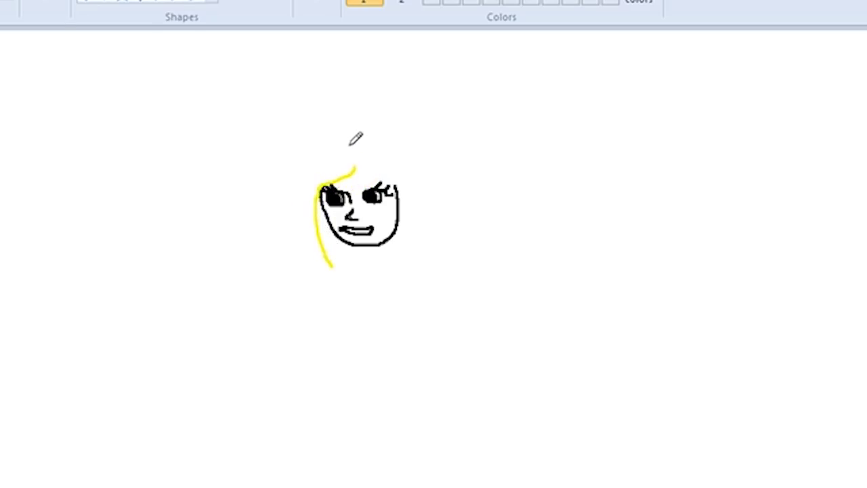
{"action": "mouse_move", "coordinate": [357, 137]}
{"action": "left_mouse_down"}
{"action": "mouse_move", "coordinate": [303, 176]}
{"action": "mouse_move", "coordinate": [301, 228]}
{"action": "mouse_move", "coordinate": [336, 278]}
{"action": "left_mouse_up"}
{"action": "mouse_move", "coordinate": [359, 165]}
{"action": "left_mouse_down"}
{"action": "mouse_move", "coordinate": [400, 211]}
{"action": "mouse_move", "coordinate": [386, 274]}
{"action": "left_mouse_up"}
{"action": "mouse_move", "coordinate": [355, 138]}
{"action": "left_mouse_down"}
{"action": "mouse_move", "coordinate": [397, 162]}
{"action": "mouse_move", "coordinate": [419, 193]}
{"action": "mouse_move", "coordinate": [423, 234]}
{"action": "mouse_move", "coordinate": [390, 278]}
{"action": "left_mouse_up"}
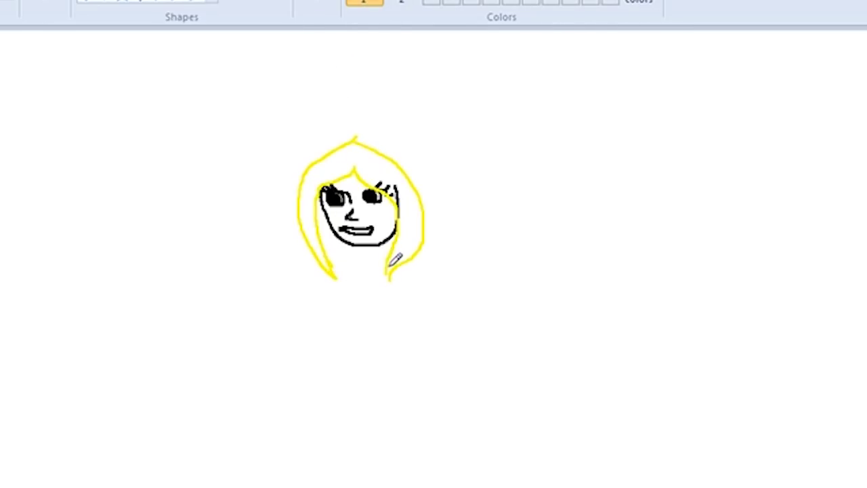
{"action": "left_click", "coordinate": [121, 34]}
{"action": "left_click", "coordinate": [307, 126]}
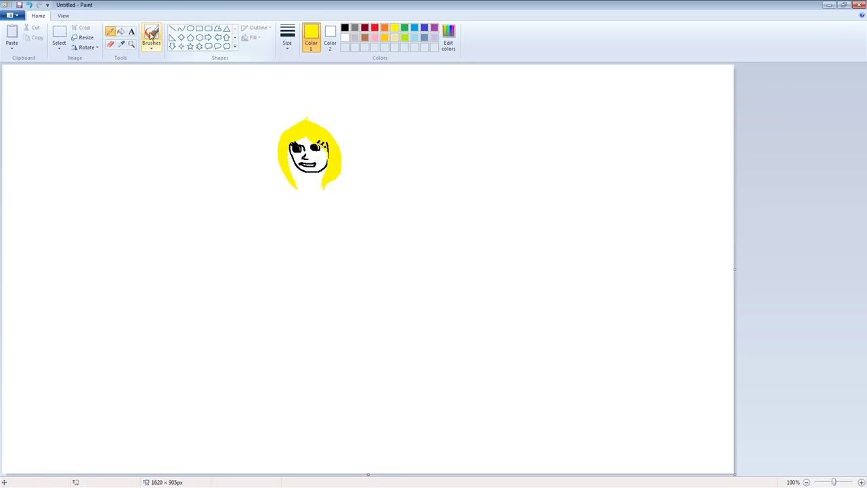
Step: Draw the neck below the chin and a rounded shoulder line on each side in black
{"action": "left_click", "coordinate": [344, 28]}
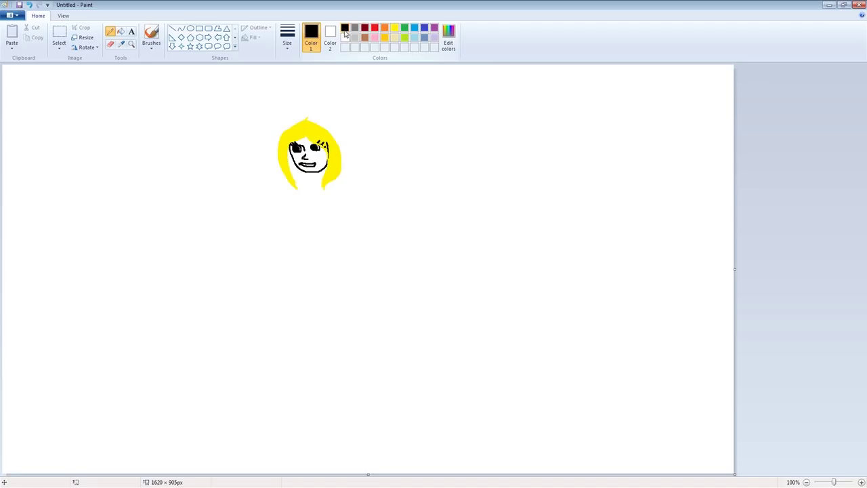
{"action": "left_click_drag", "start_coordinate": [306, 172], "coordinate": [306, 183]}
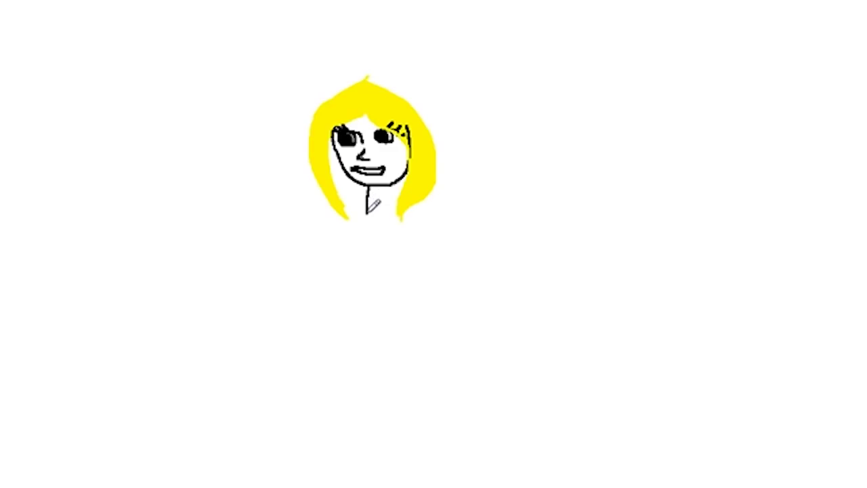
{"action": "left_click_drag", "start_coordinate": [379, 184], "coordinate": [382, 210]}
{"action": "mouse_move", "coordinate": [367, 217]}
{"action": "left_mouse_down"}
{"action": "mouse_move", "coordinate": [316, 221]}
{"action": "mouse_move", "coordinate": [306, 242]}
{"action": "left_mouse_up"}
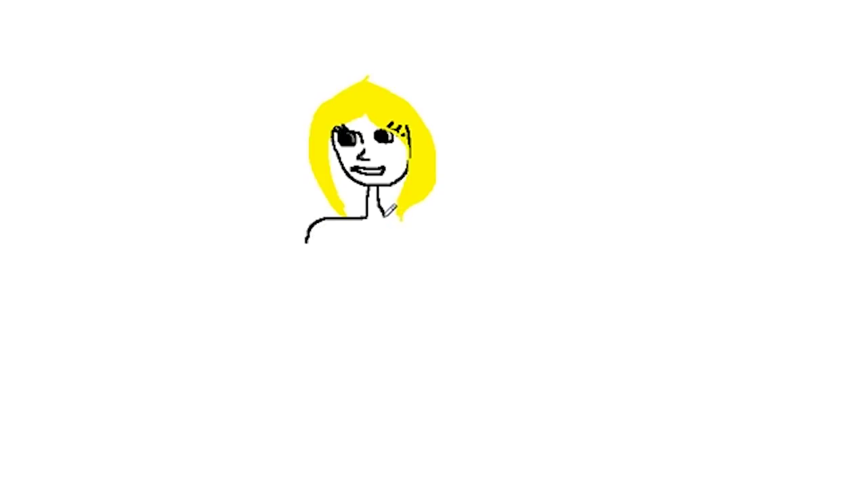
{"action": "left_click_drag", "start_coordinate": [386, 217], "coordinate": [400, 218]}
{"action": "mouse_move", "coordinate": [416, 217]}
{"action": "left_mouse_down"}
{"action": "mouse_move", "coordinate": [428, 216]}
{"action": "mouse_move", "coordinate": [448, 240]}
{"action": "left_mouse_up"}
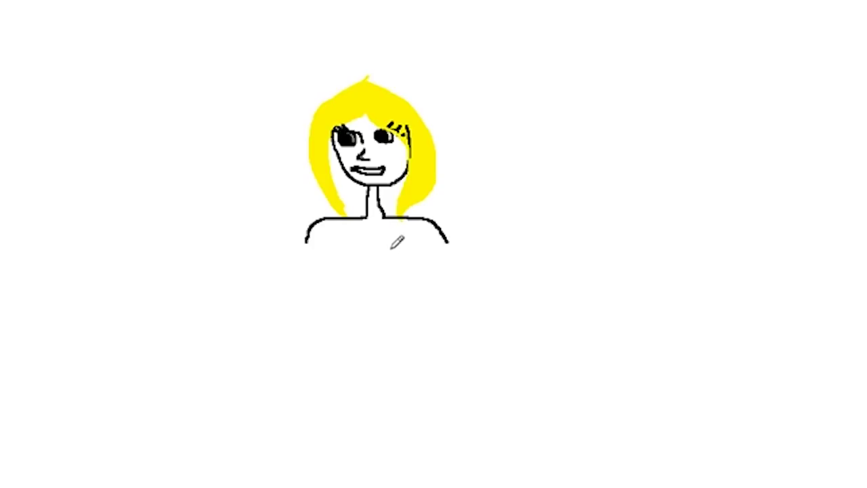